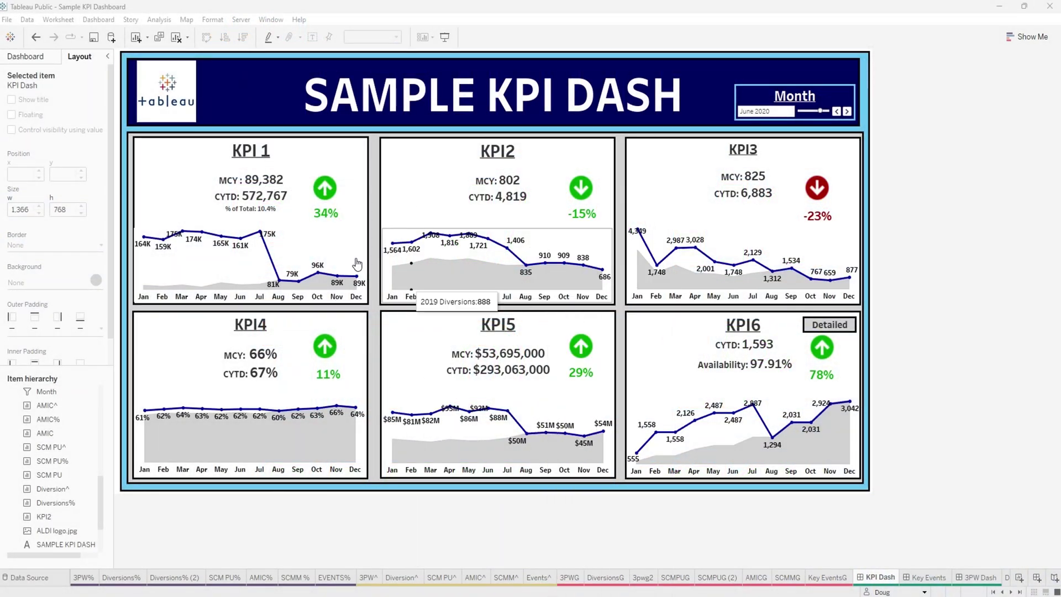
# Step the Month filter back from June 2020 to April 2020.
pyautogui.moveTo(319, 217)
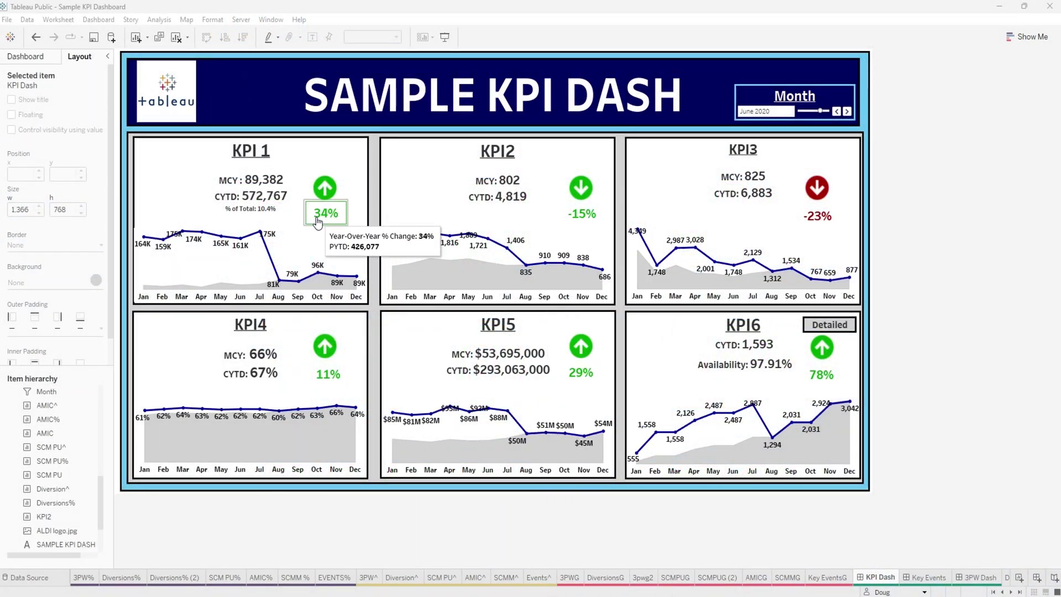
pyautogui.moveTo(250, 203)
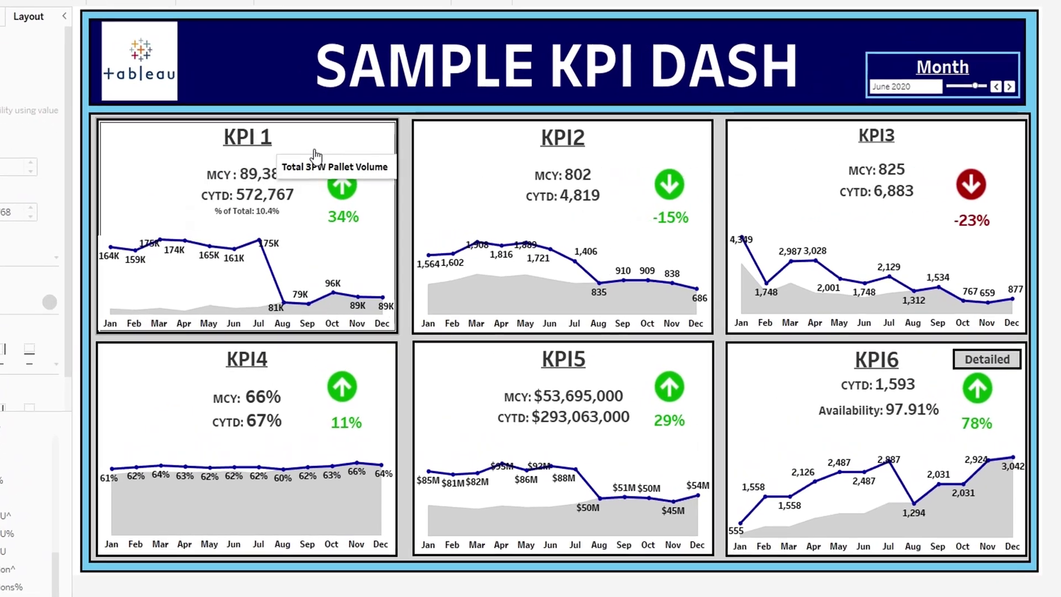
pyautogui.moveTo(343, 217)
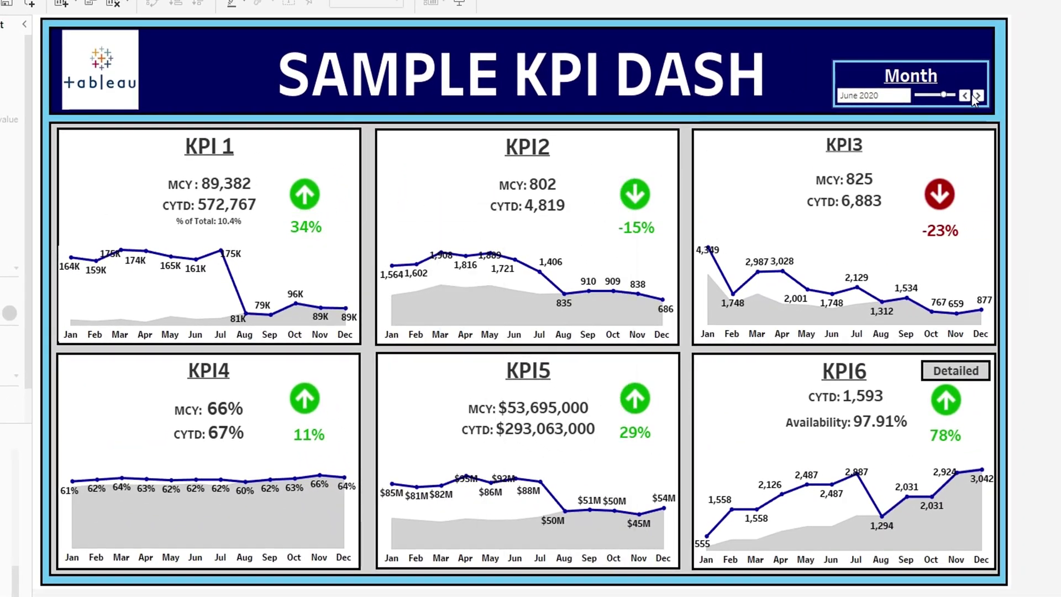
pyautogui.click(981, 92)
pyautogui.click(965, 95)
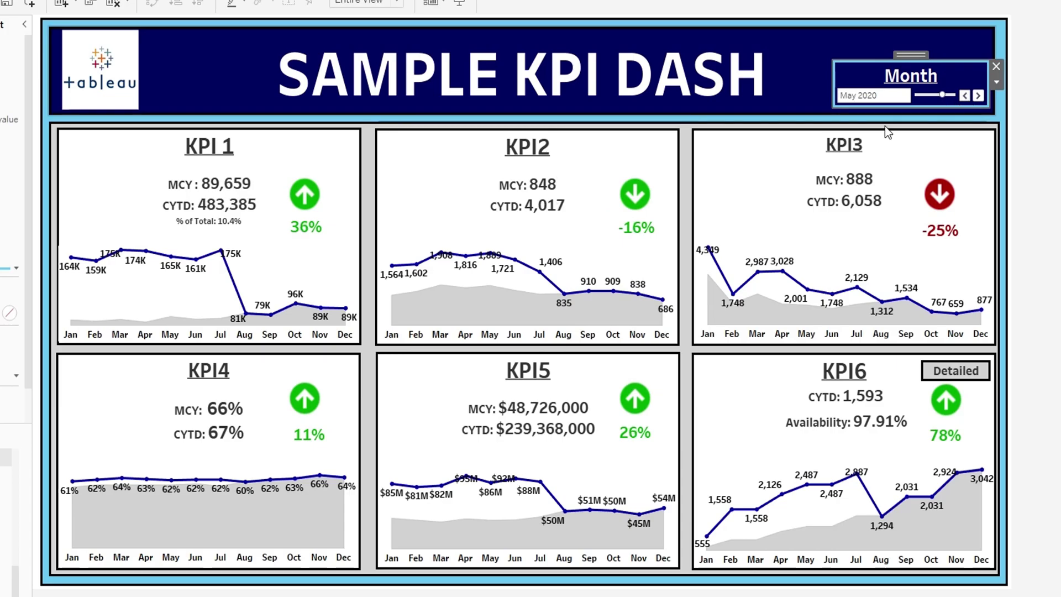
pyautogui.moveTo(312, 239)
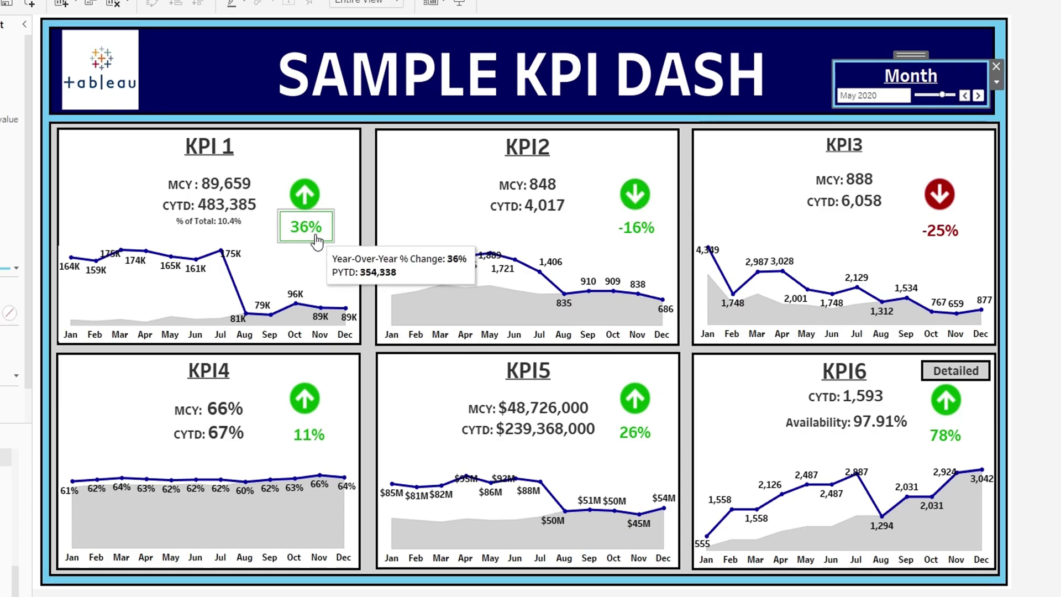
pyautogui.click(965, 95)
# Select KPI2's -15% figure on the dashboard.
pyautogui.moveTo(303, 233)
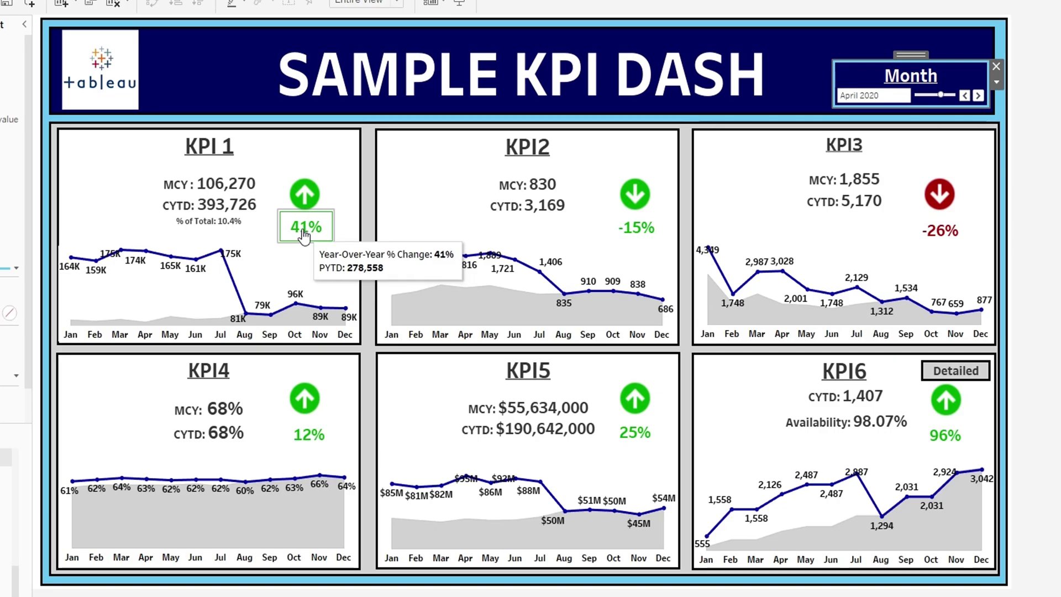
pyautogui.moveTo(875, 190)
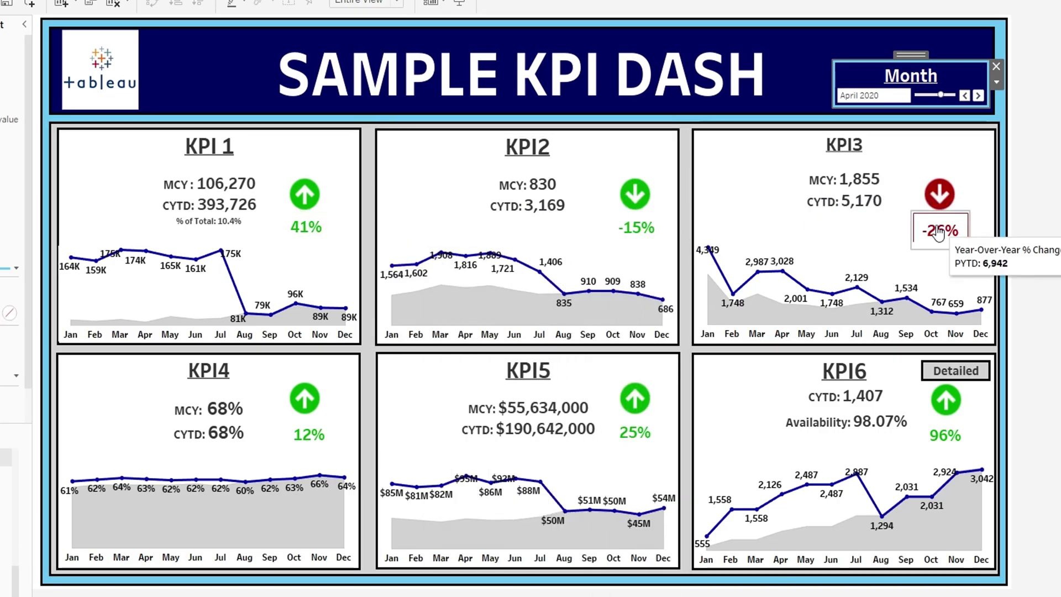
pyautogui.moveTo(956, 449)
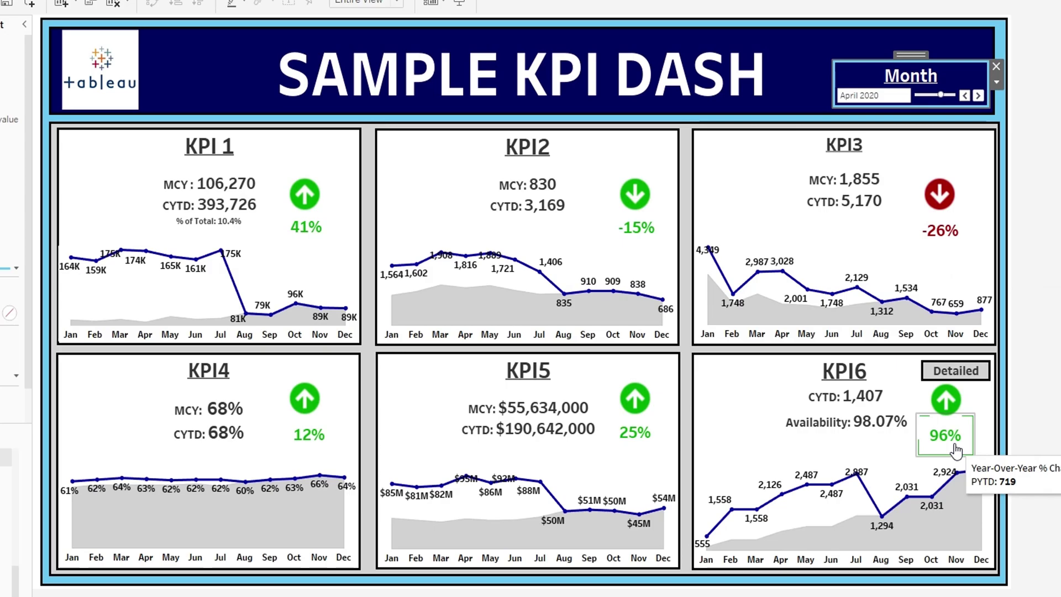
pyautogui.click(623, 236)
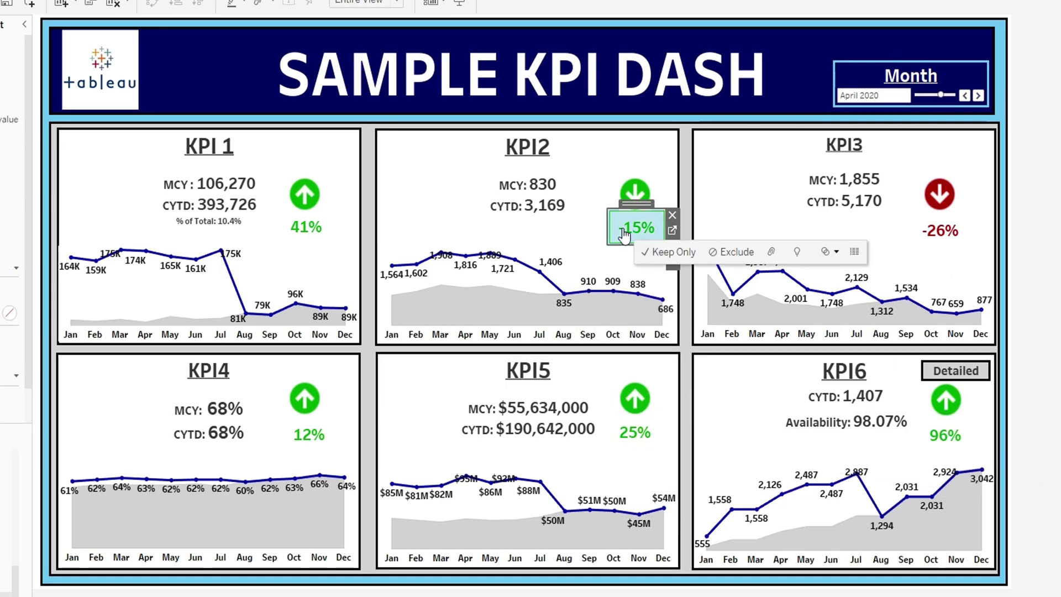
# Jump to the KPI 2 worksheet behind the -15% figure.
pyautogui.click(671, 231)
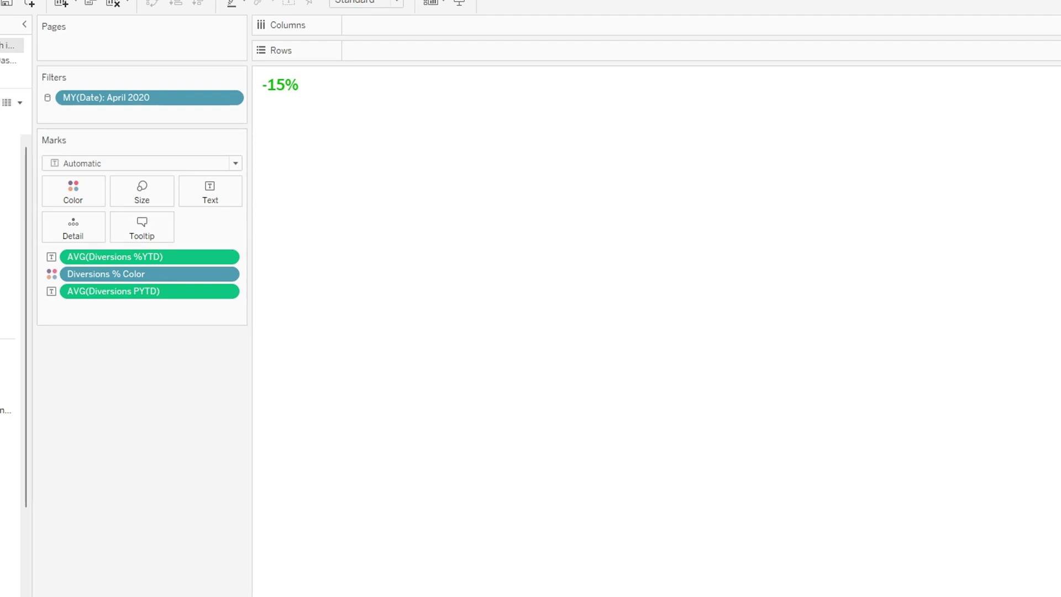
# Keep tooltips on Responsive and type the label 'Year-Over-Year % Change:' in the tooltip editor.
pyautogui.moveTo(1056, 256); pyautogui.dragTo(413, 131)
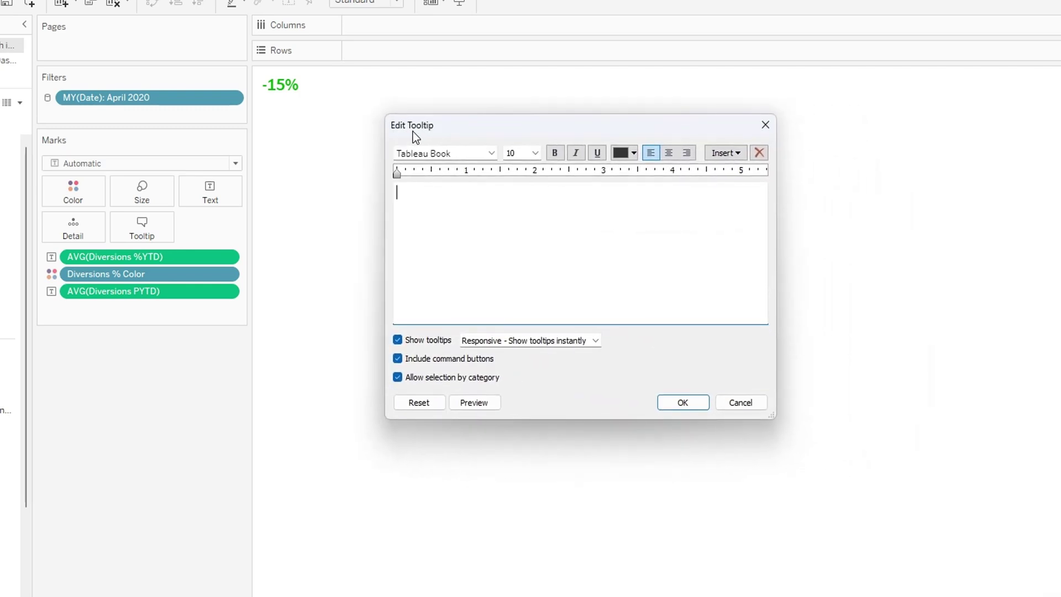
pyautogui.click(549, 341)
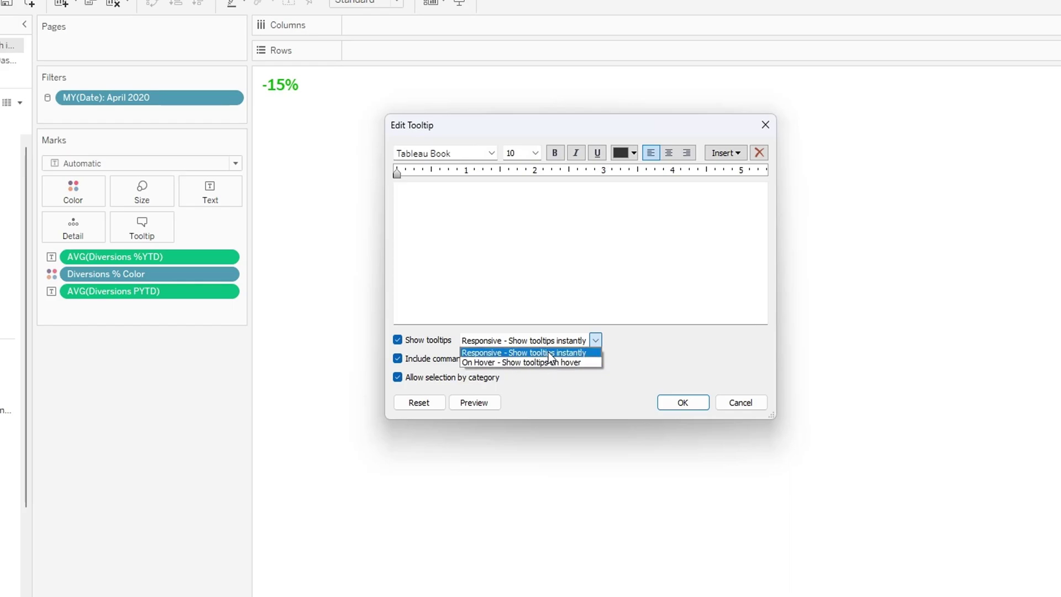
pyautogui.click(547, 352)
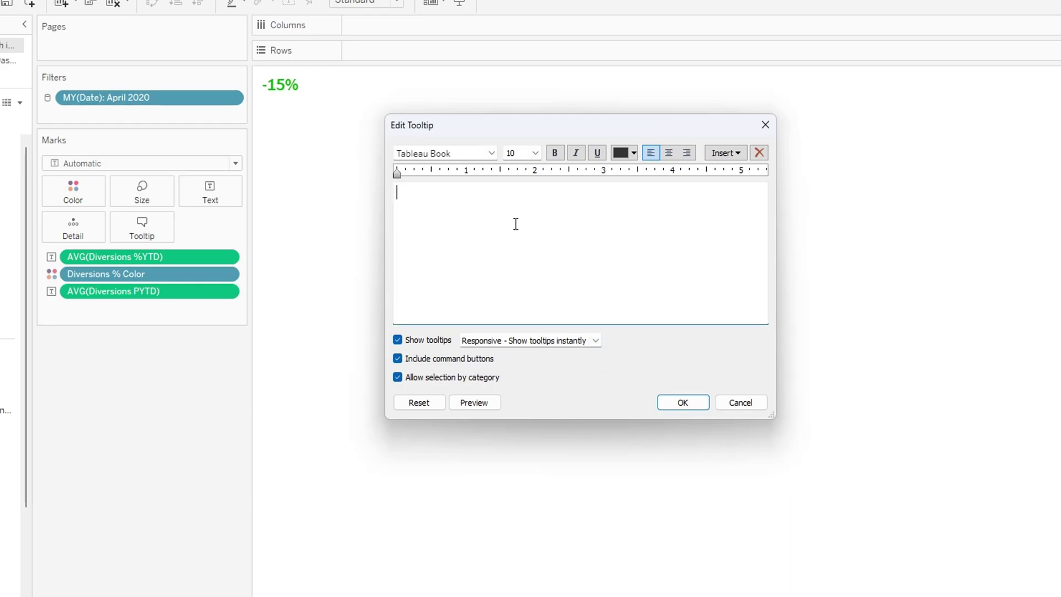
pyautogui.write('Year-Over-Year % Change:')
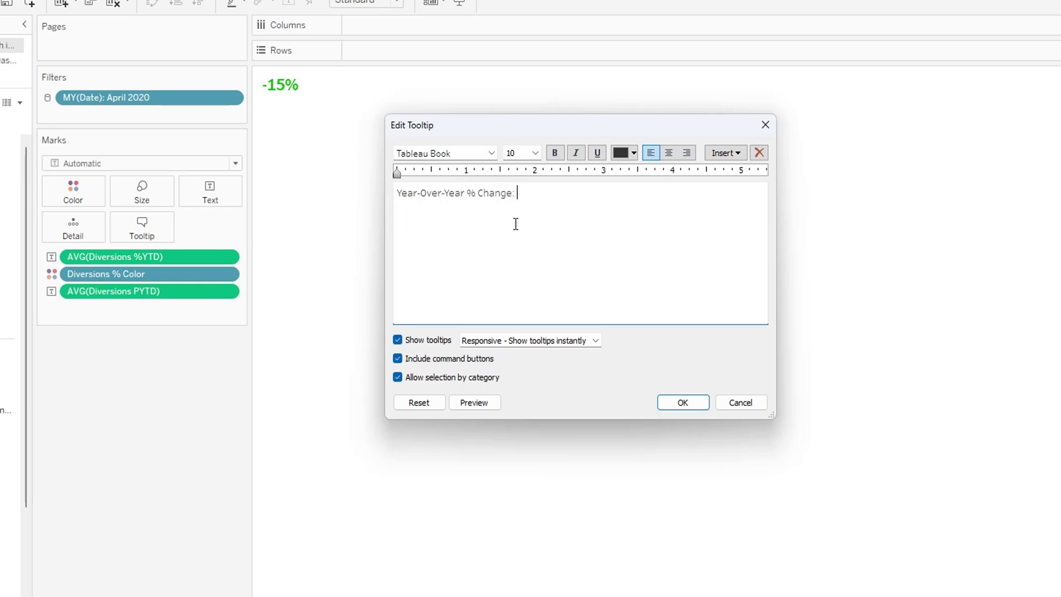
# Insert AVG(Diversions %YTD) after the label, then add a 'PYTD:' line with AVG(Diversions PYTD).
pyautogui.click(730, 155)
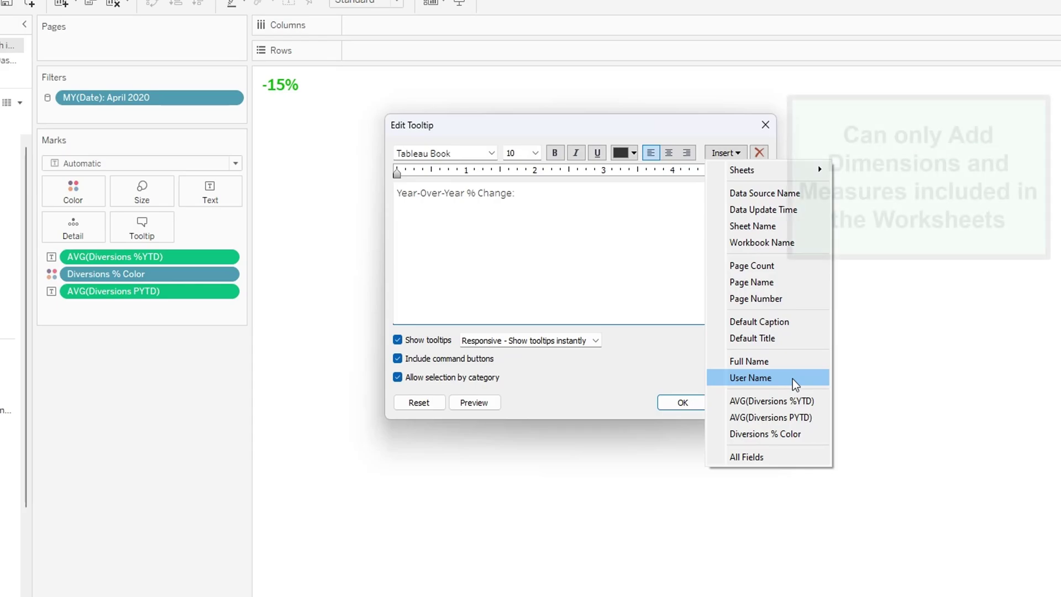
pyautogui.click(810, 408)
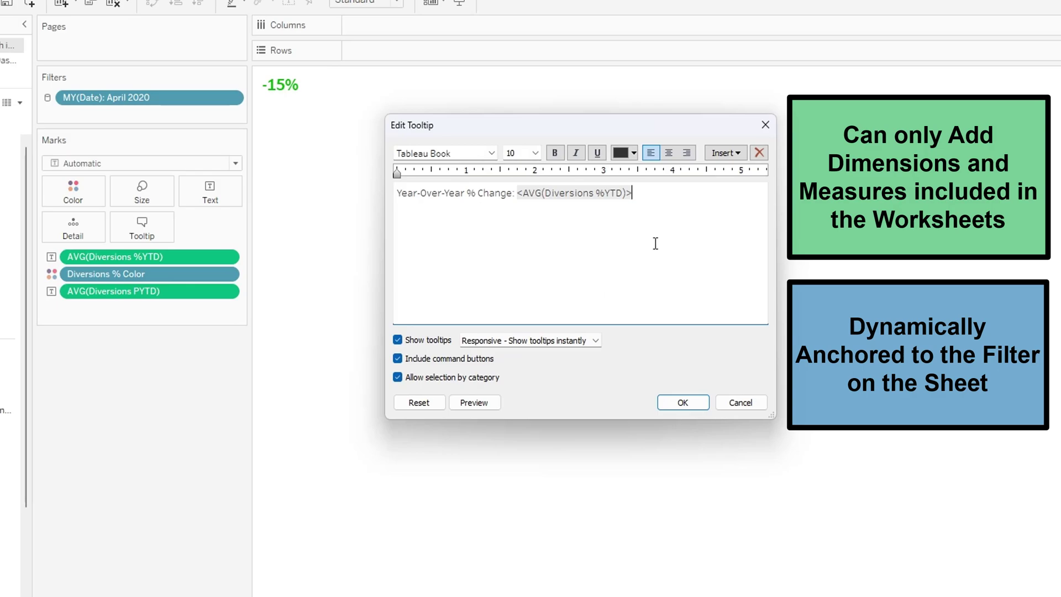
pyautogui.press('Return')
pyautogui.write('PYTD:')
pyautogui.click(725, 153)
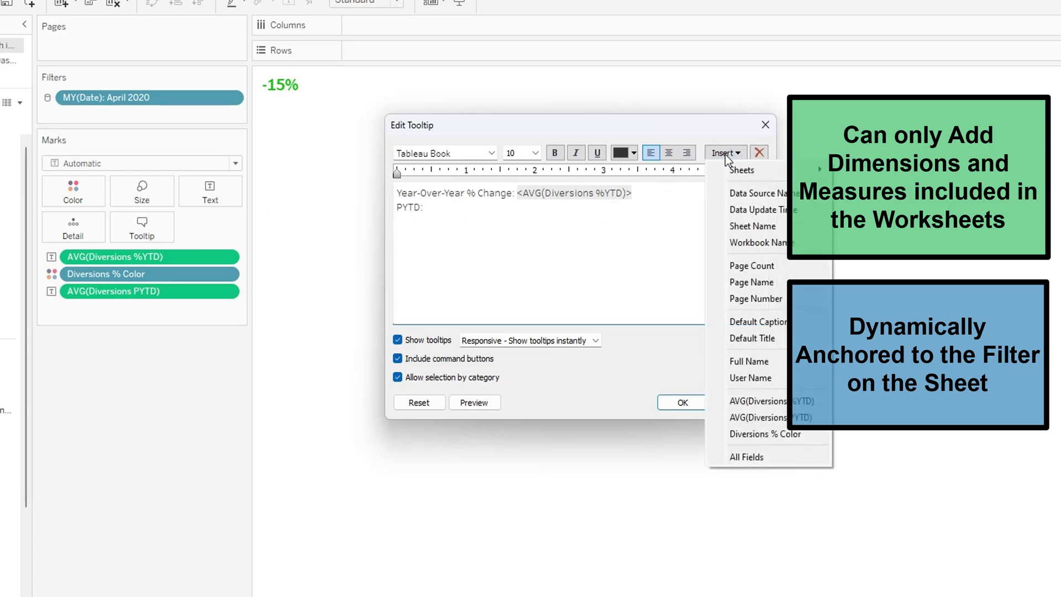
pyautogui.click(812, 418)
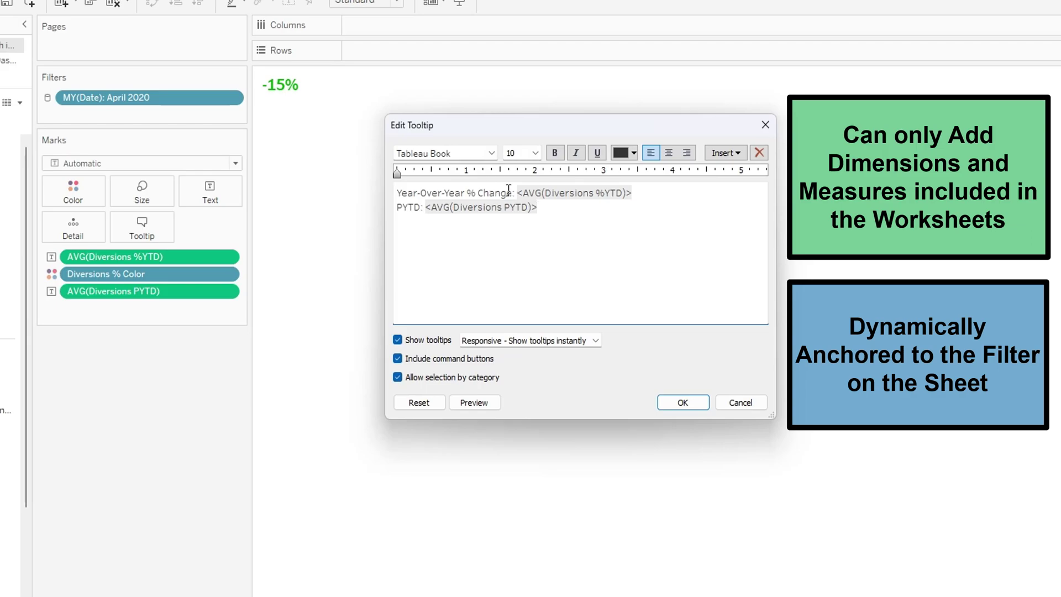
# Set all the tooltip text to the Tableau Bold font.
pyautogui.moveTo(546, 209); pyautogui.dragTo(356, 187)
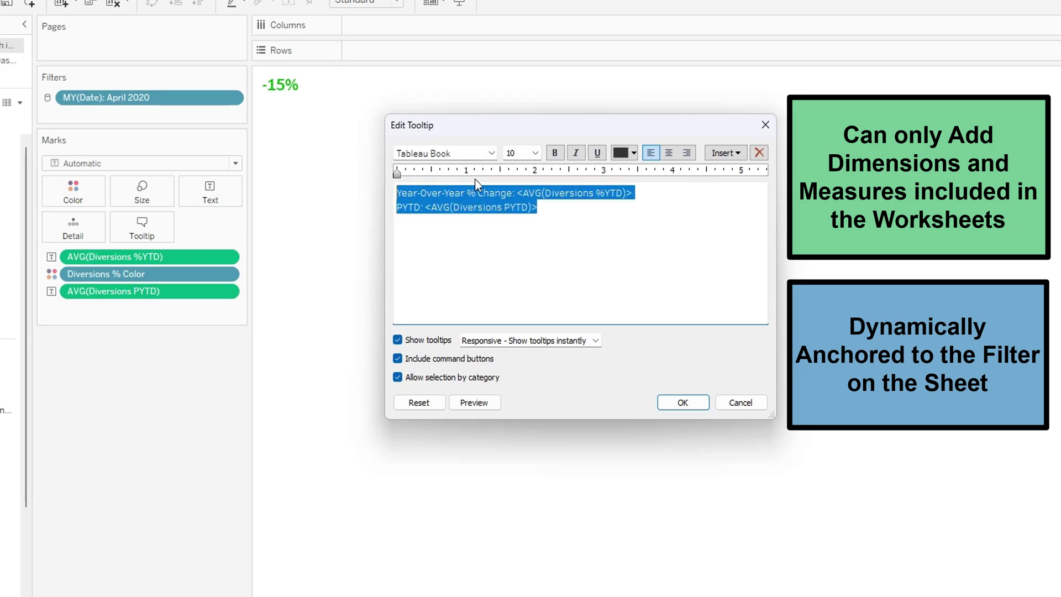
pyautogui.click(476, 156)
pyautogui.press('Up')
pyautogui.press('Return')
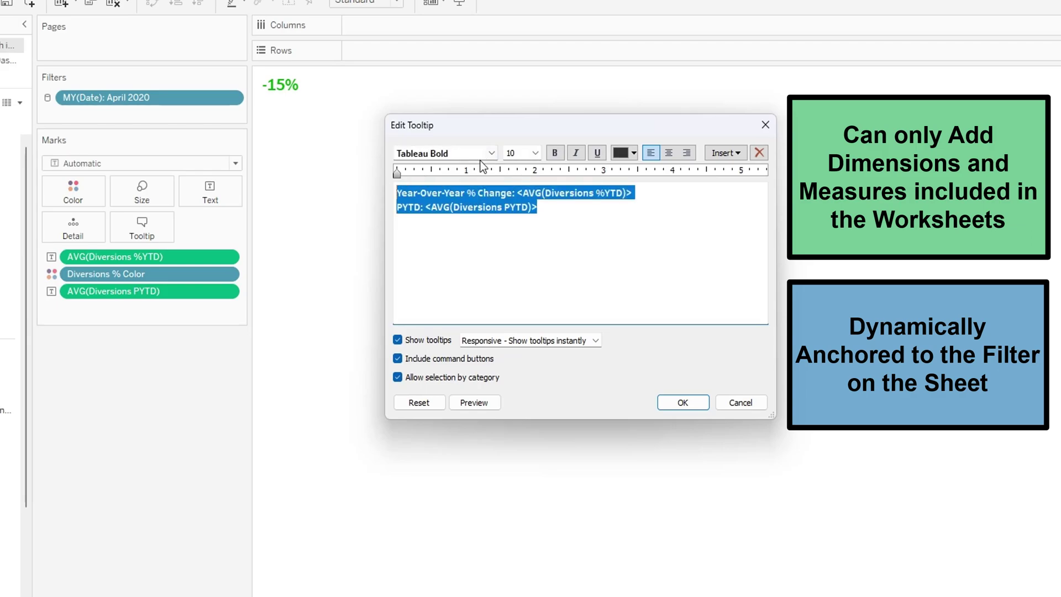
pyautogui.click(539, 241)
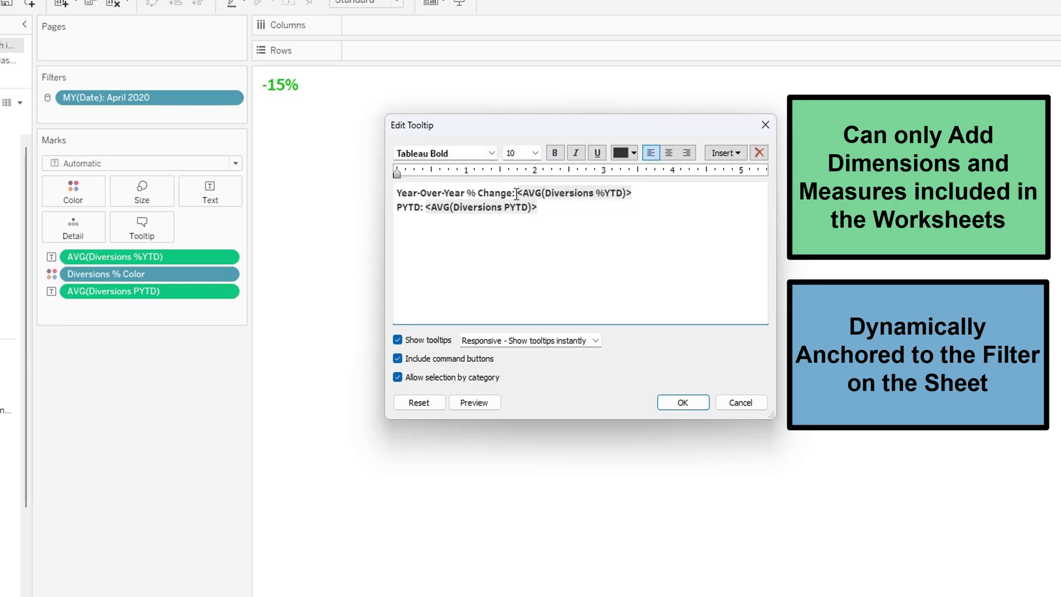
# Return the 'Year-Over-Year % Change:' and 'PYTD:' labels to Tableau Book and apply the tooltip.
pyautogui.moveTo(515, 193); pyautogui.dragTo(408, 180)
pyautogui.click(400, 153)
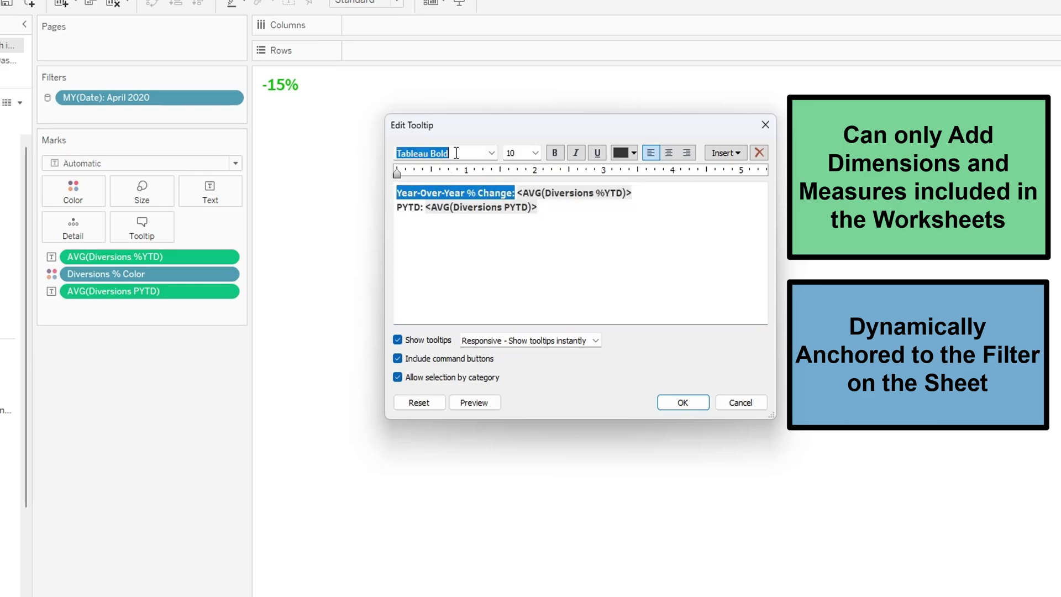
pyautogui.click(491, 153)
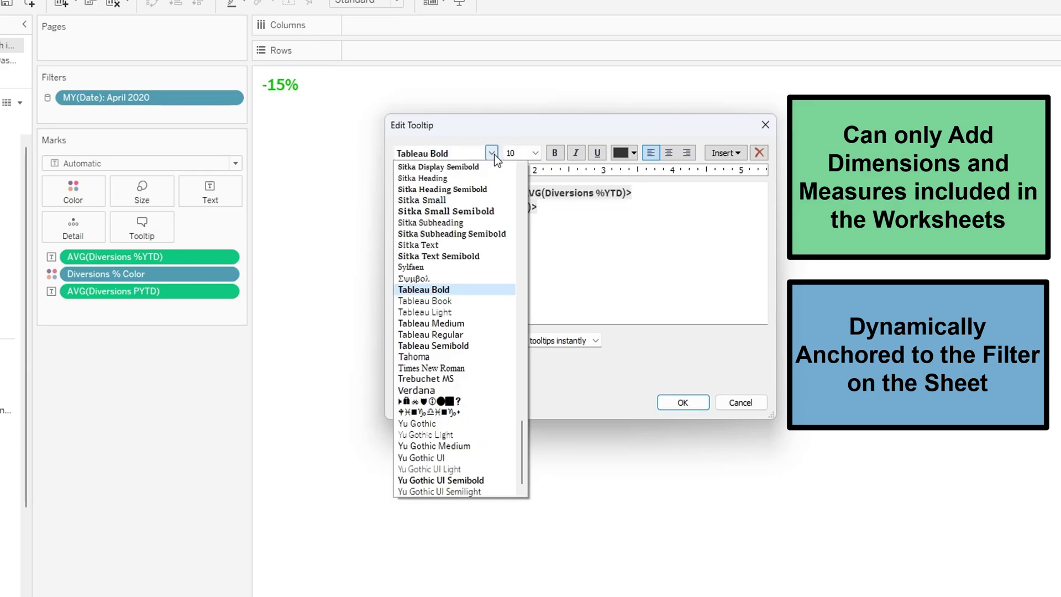
pyautogui.click(460, 301)
pyautogui.moveTo(423, 208); pyautogui.dragTo(387, 208)
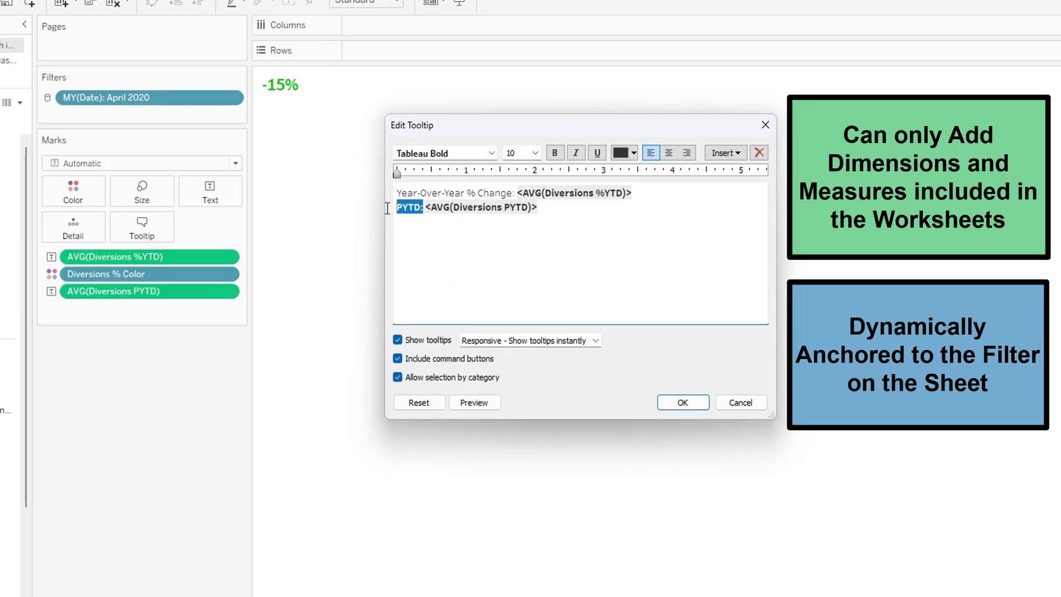
pyautogui.click(491, 153)
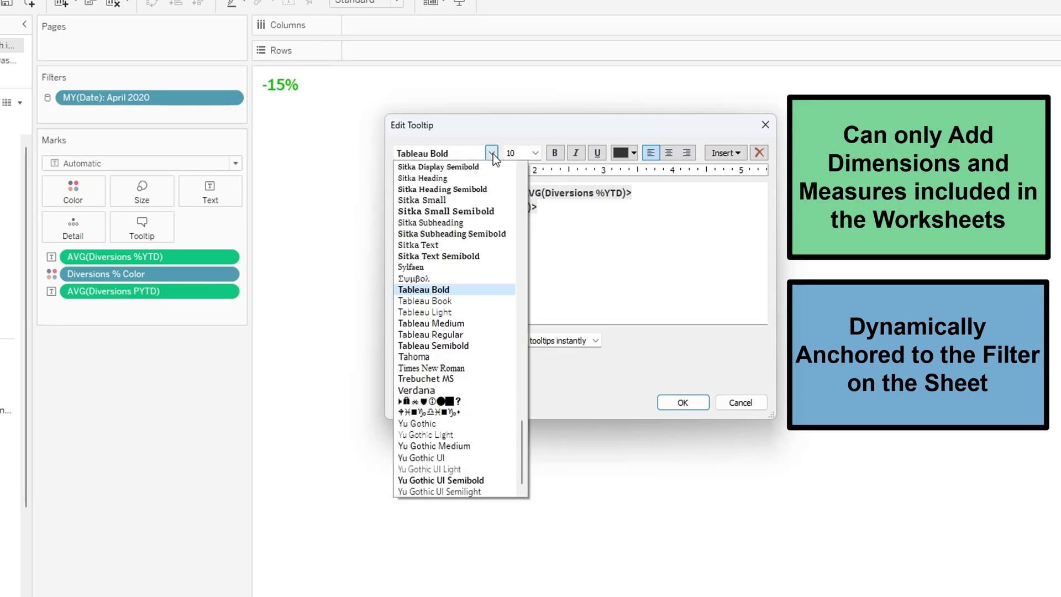
pyautogui.click(450, 301)
pyautogui.click(469, 274)
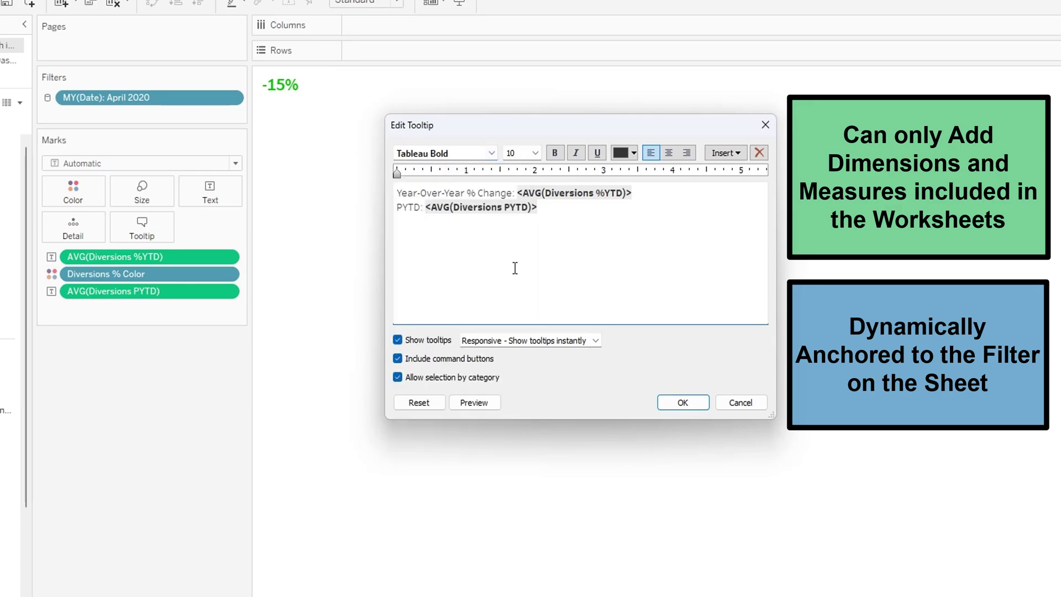
pyautogui.click(680, 397)
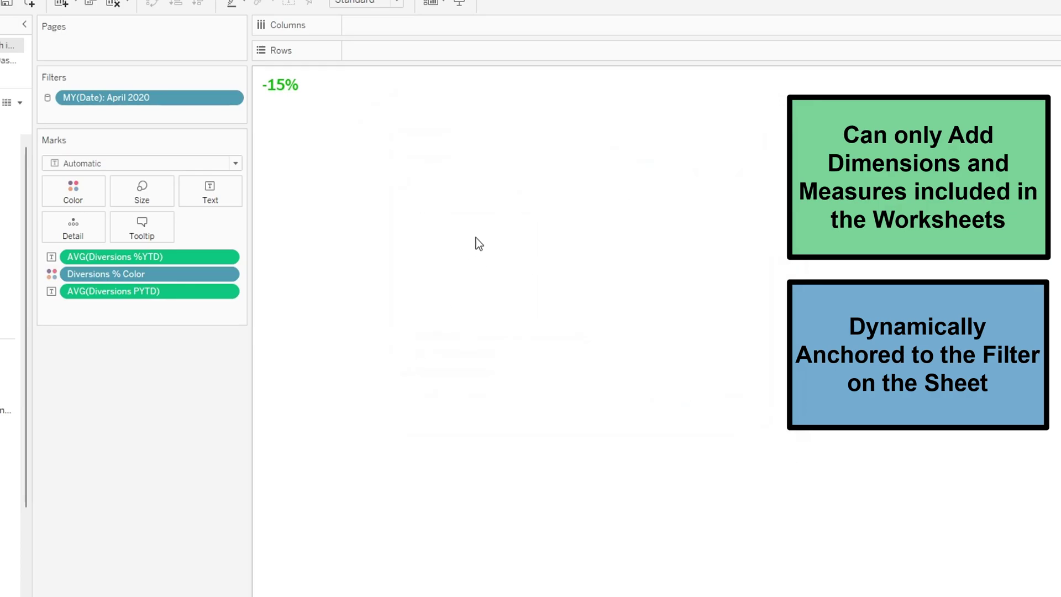
pyautogui.moveTo(286, 93)
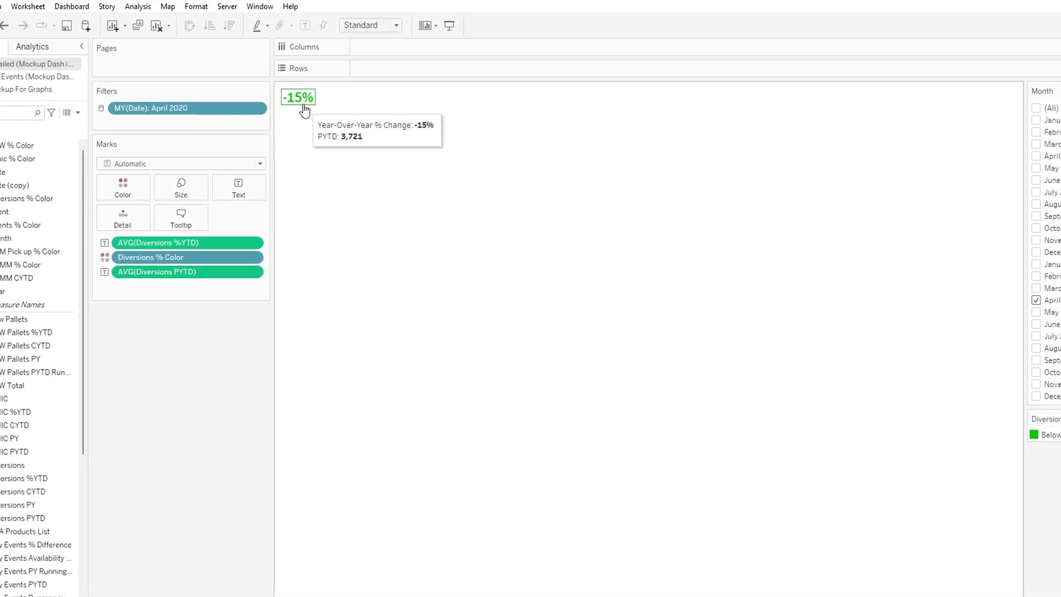
# Open the KPI Dash dashboard and check the new tooltip on KPI2's -15% value.
pyautogui.click(874, 588)
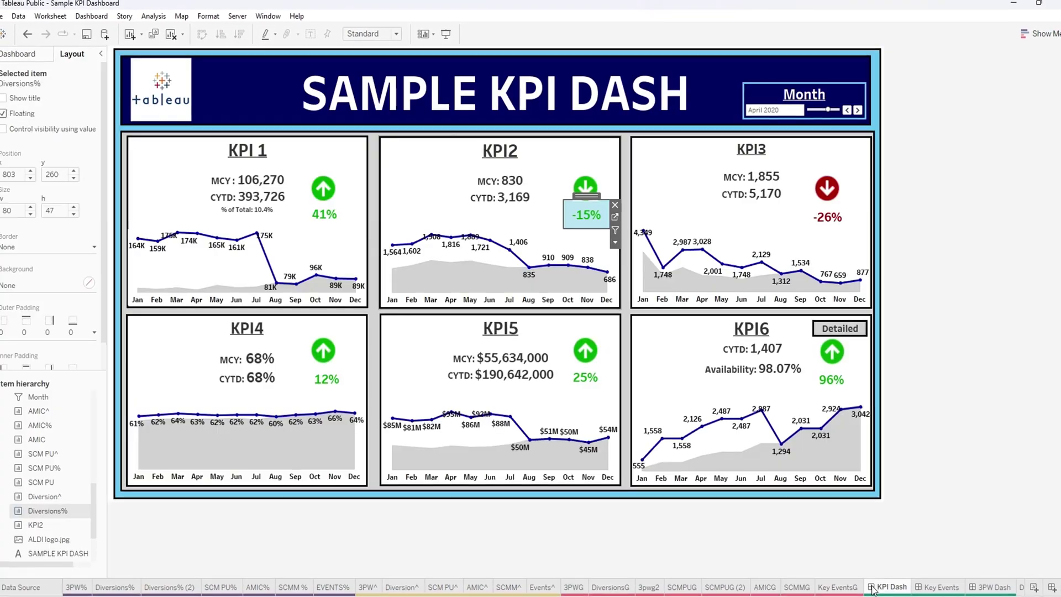
pyautogui.click(968, 313)
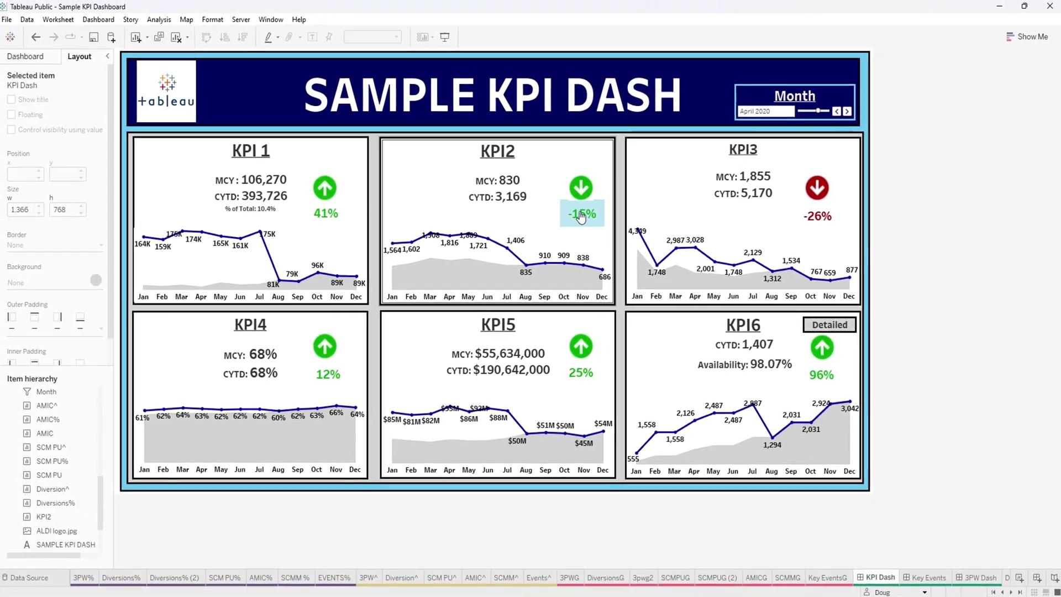
pyautogui.click(580, 218)
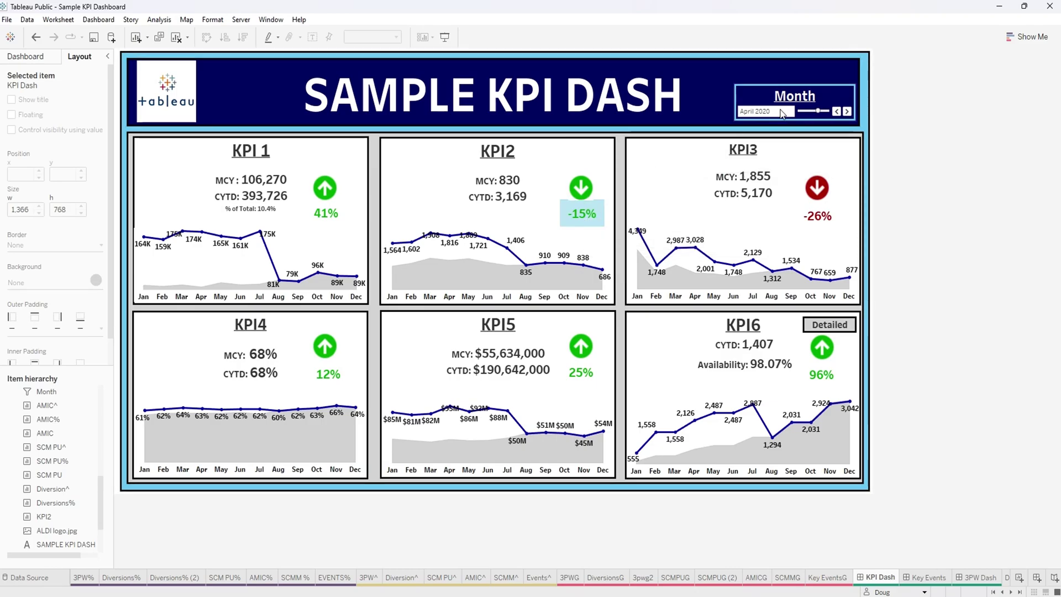
# Advance the Month filter to May 2020 and check KPI2's -16% tooltip.
pyautogui.click(847, 113)
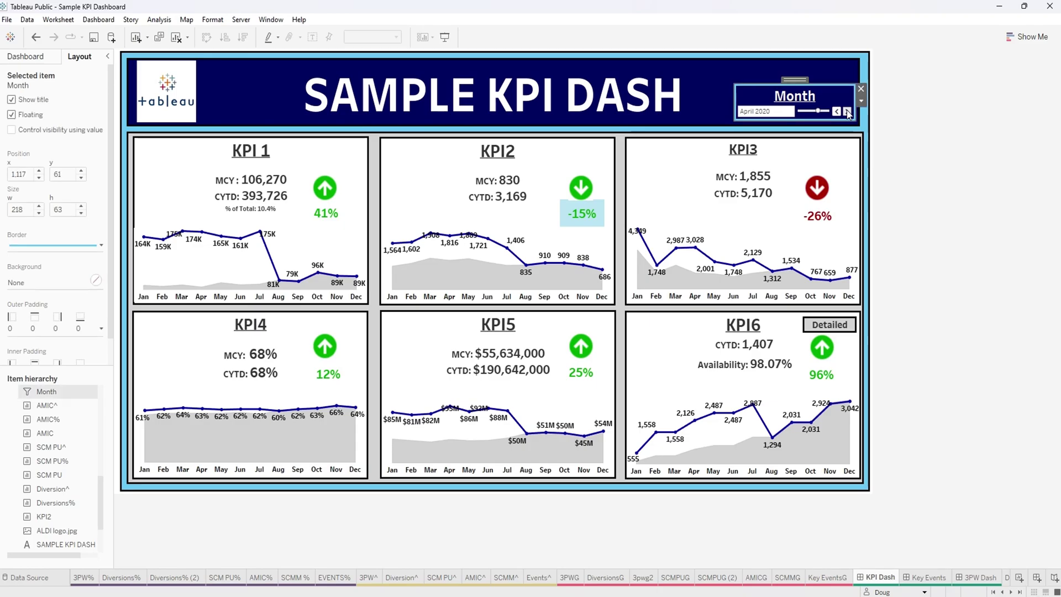
pyautogui.click(847, 113)
pyautogui.click(576, 221)
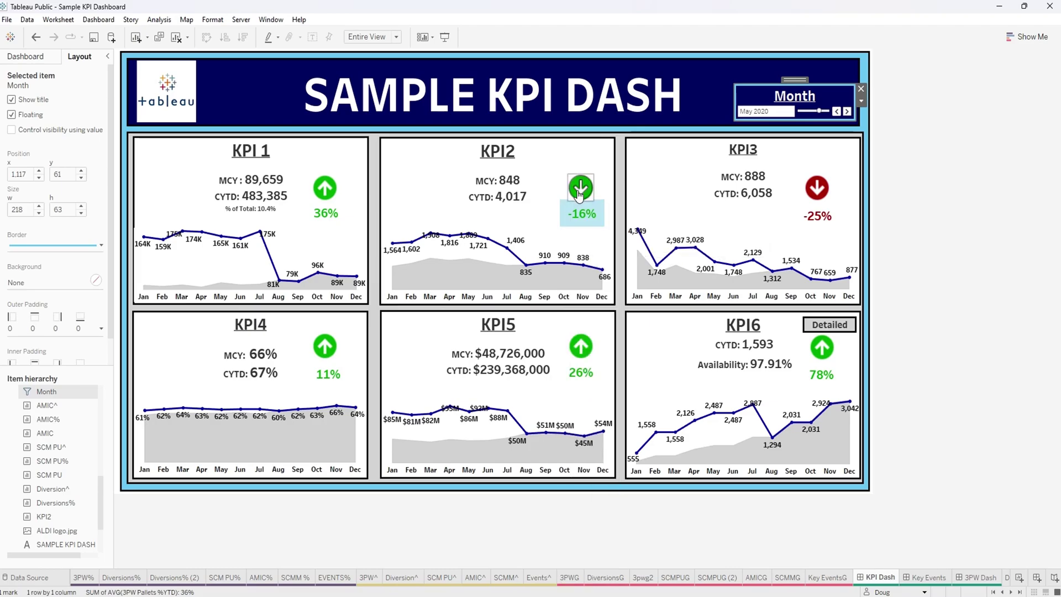
pyautogui.click(900, 201)
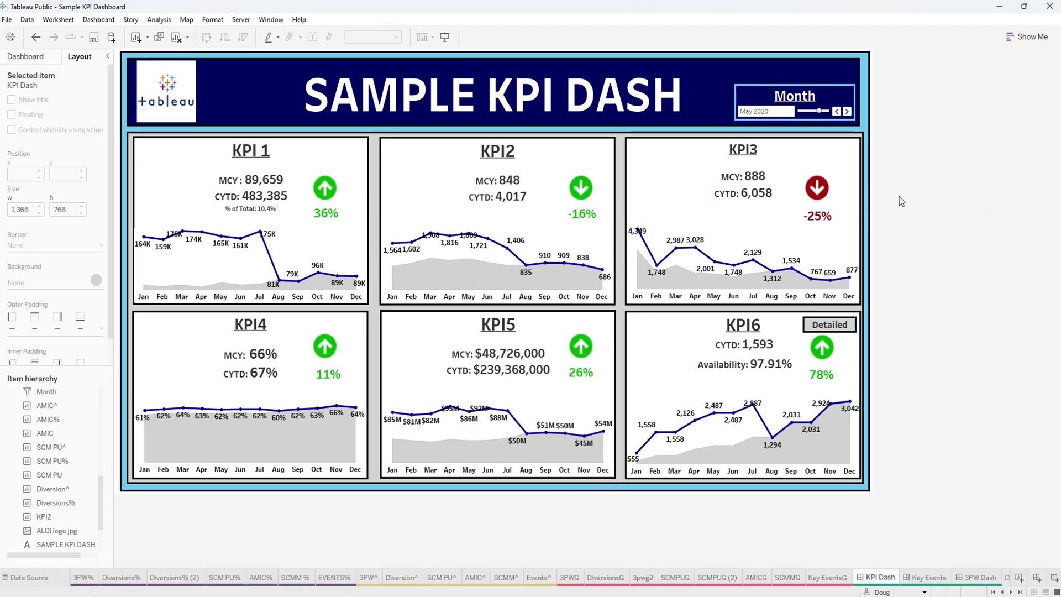